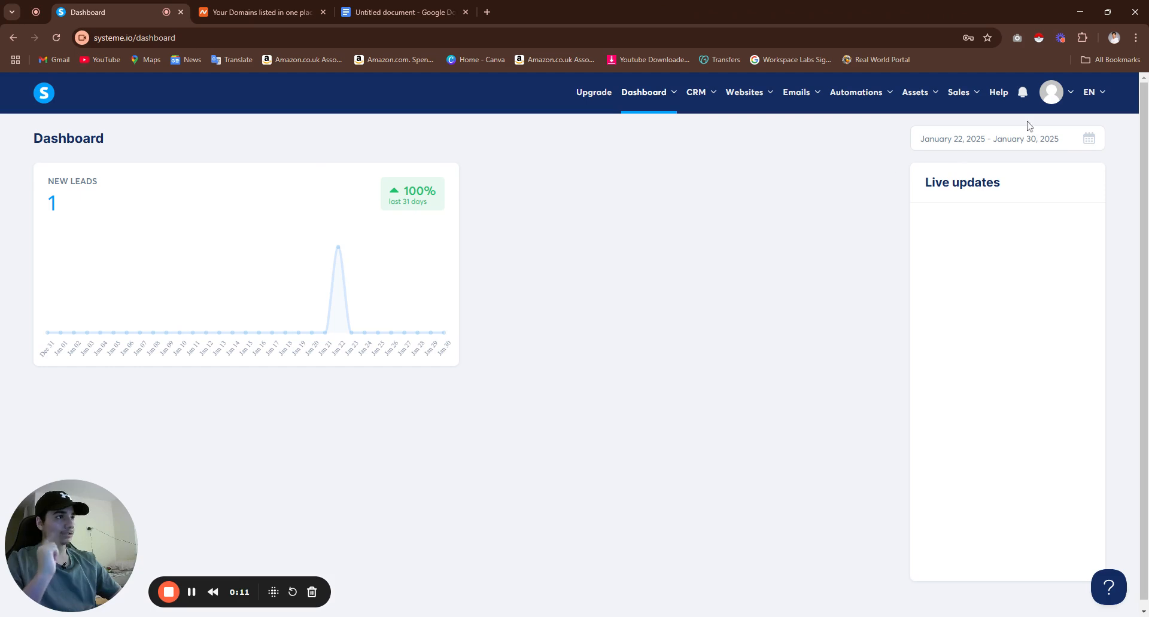
- Open the custom domains settings of the account and start adding a domain
mouse_move(1049, 101)
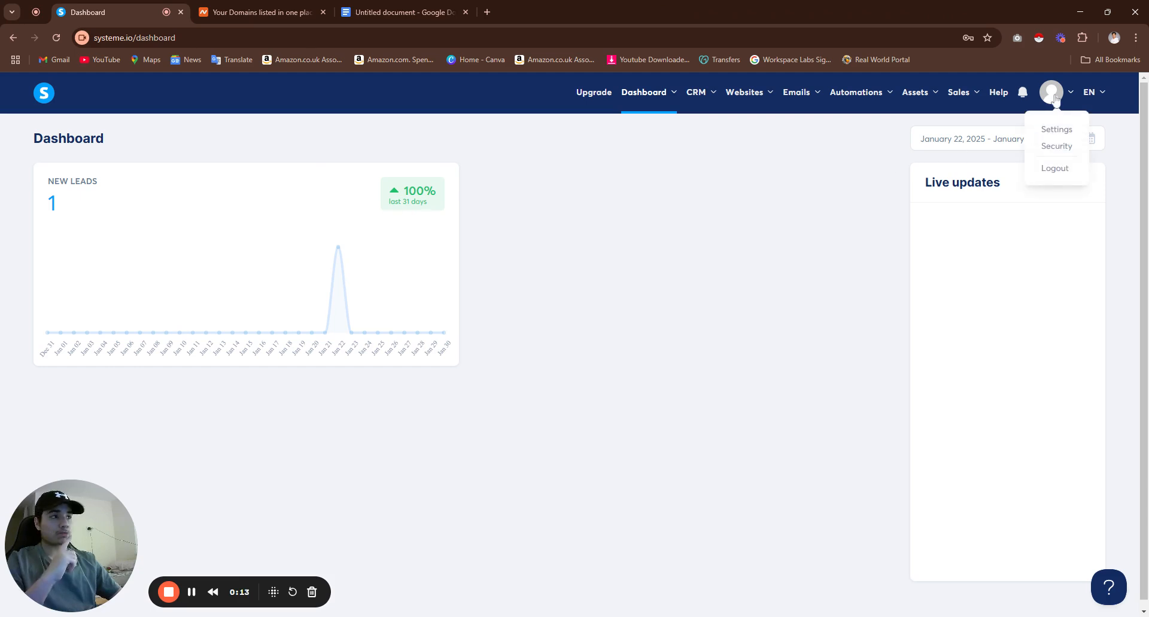
left_click(1057, 130)
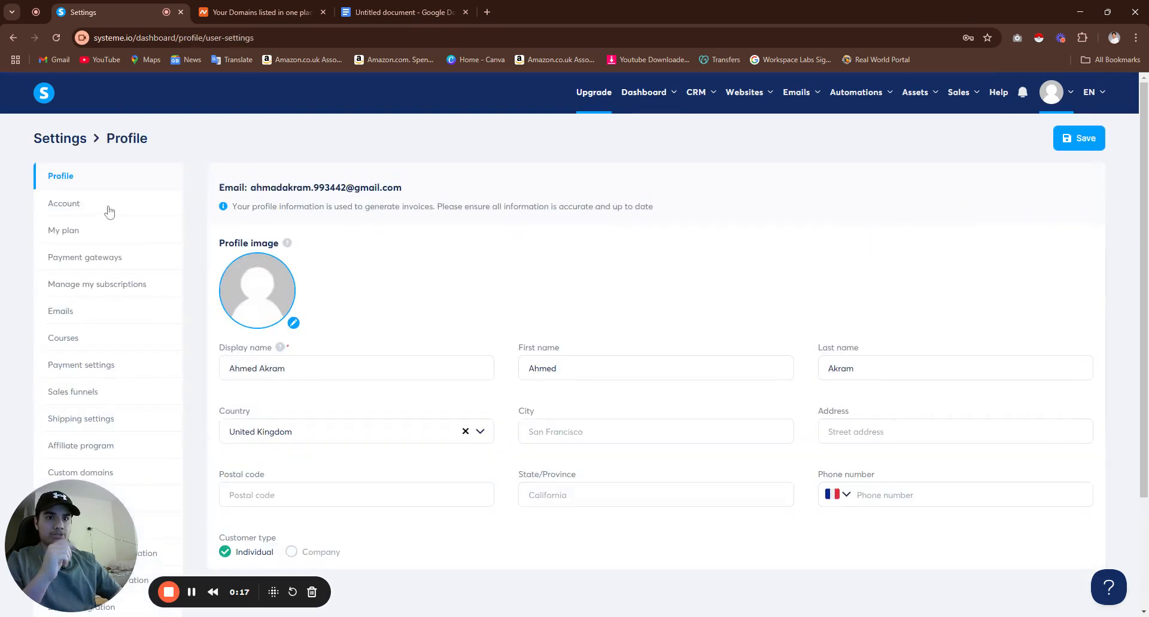
left_click(98, 481)
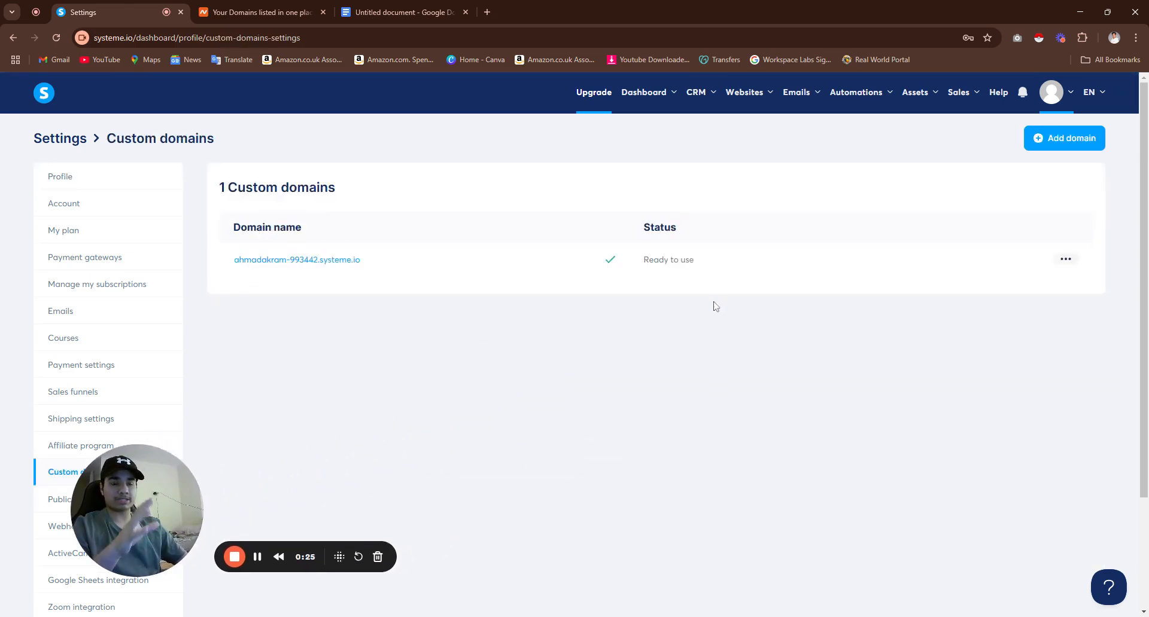
left_click(1051, 138)
left_click(516, 344)
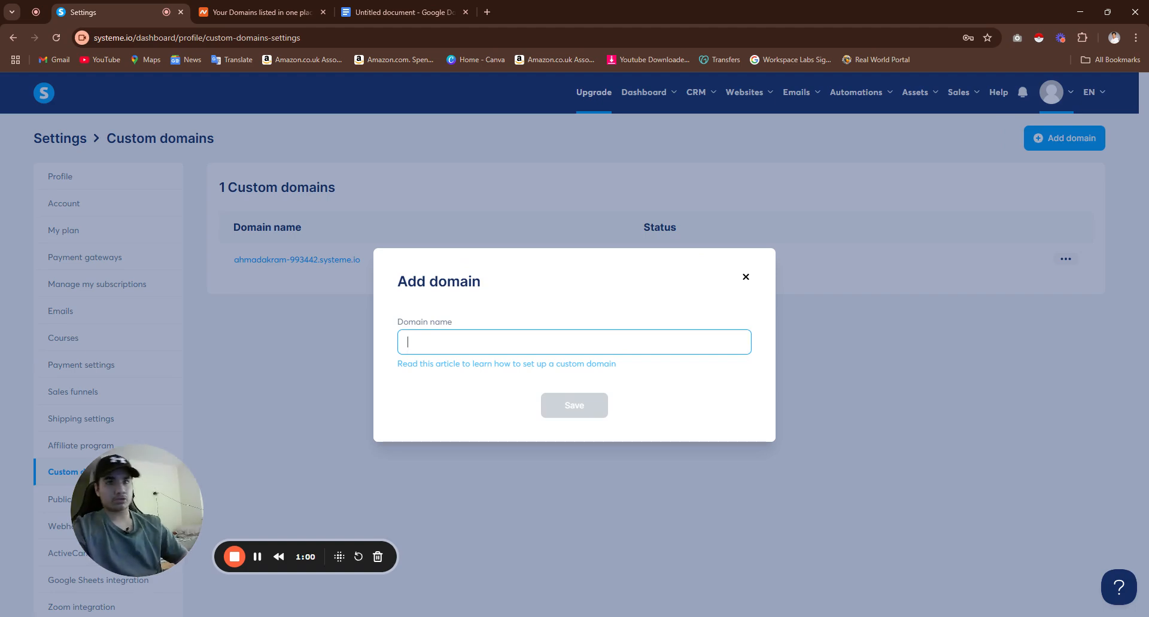
left_click(259, 13)
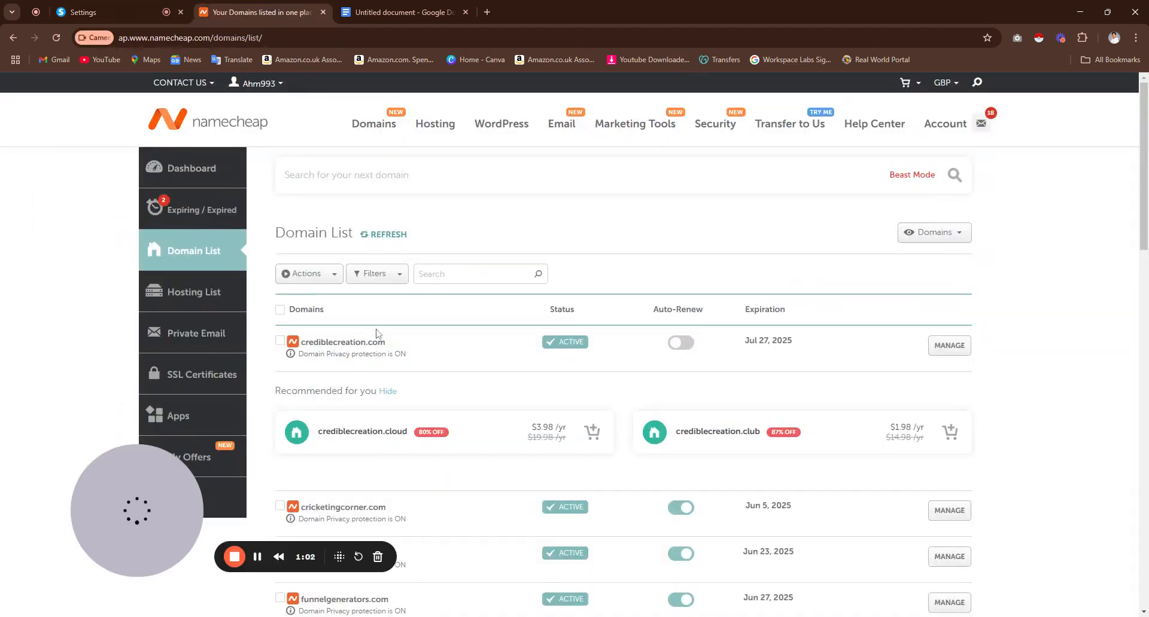
left_click_drag(390, 343, 299, 344)
key("ctrl+c")
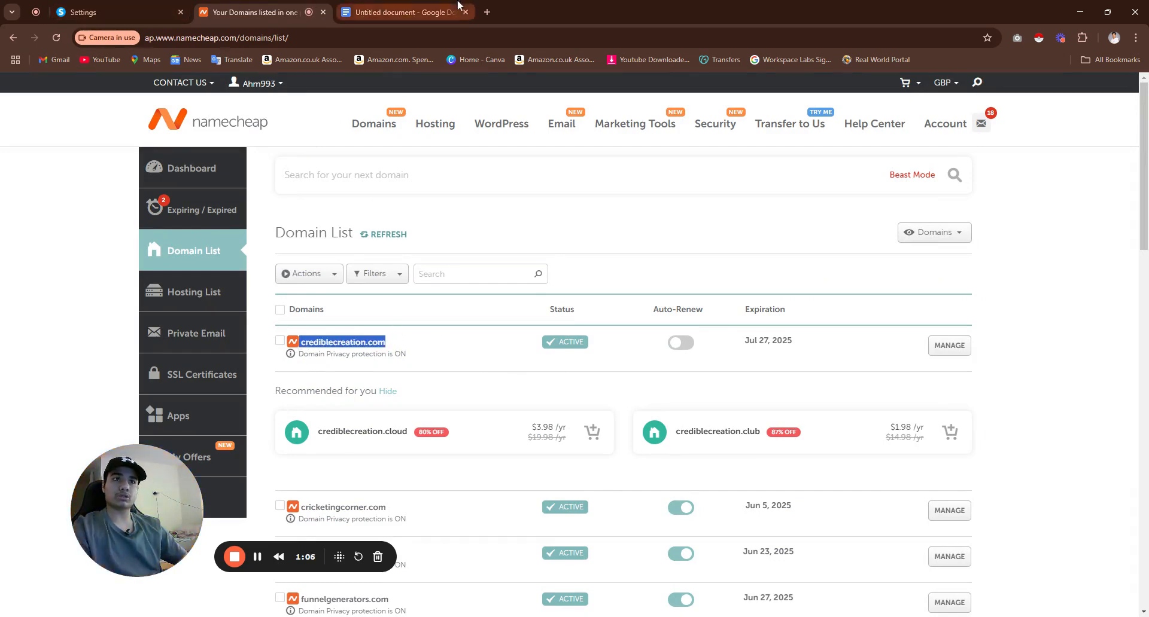
left_click(136, 6)
key("ctrl+v")
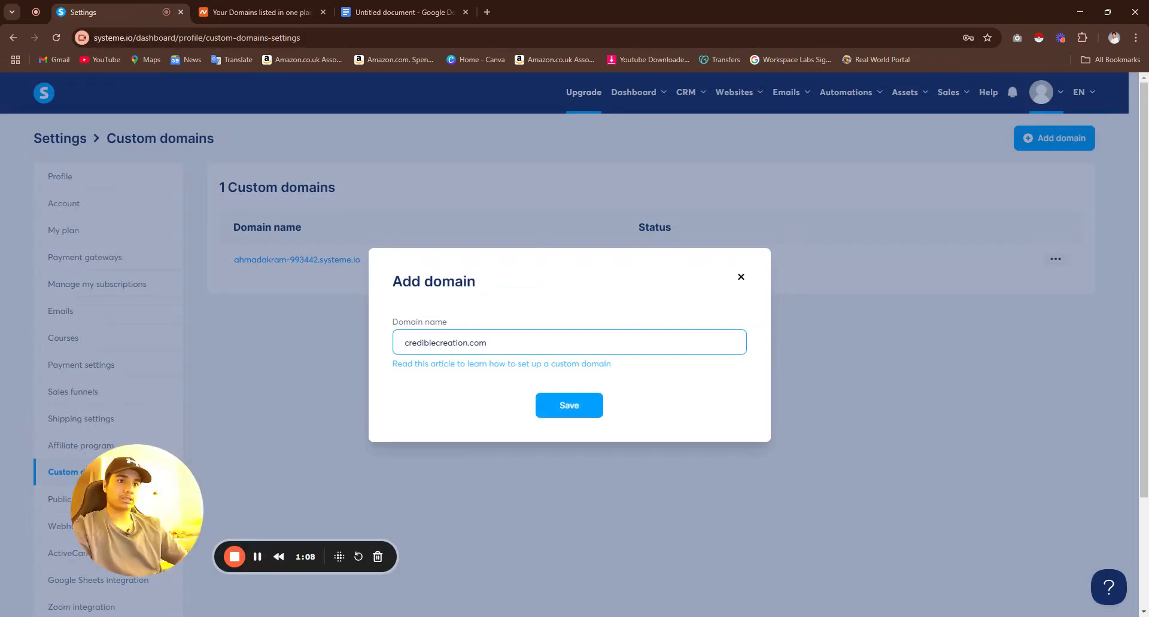
type("www.")
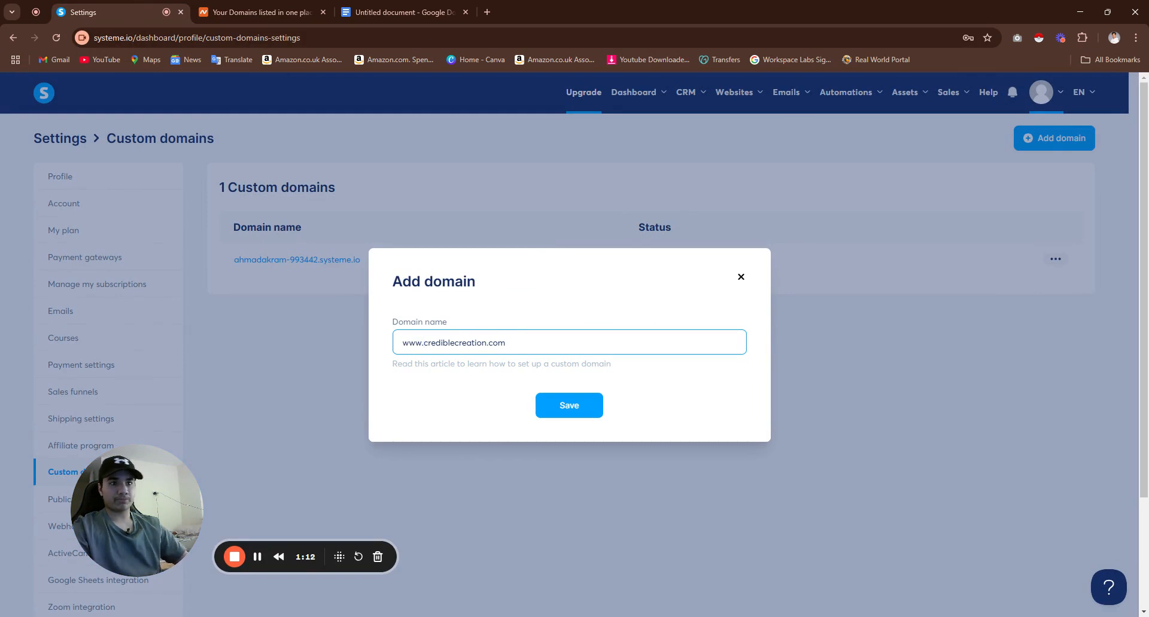
left_click(570, 410)
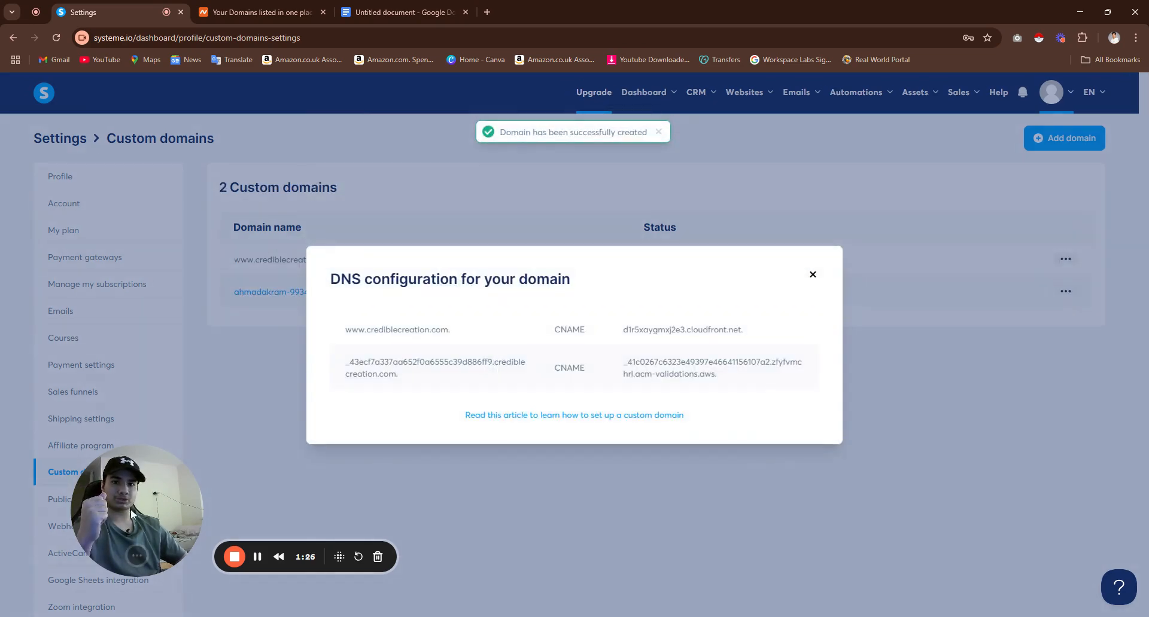
- Switch to Namecheap and open the advanced DNS settings of crediblecreation.com
left_click_drag(131, 513, 66, 545)
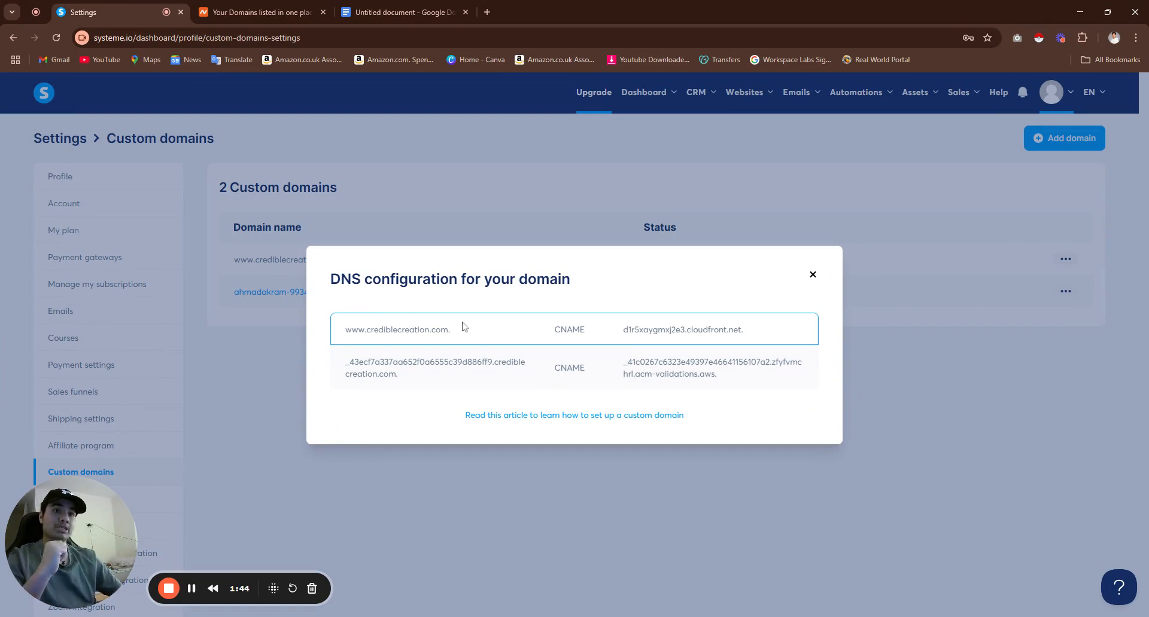
key("ctrl+Tab")
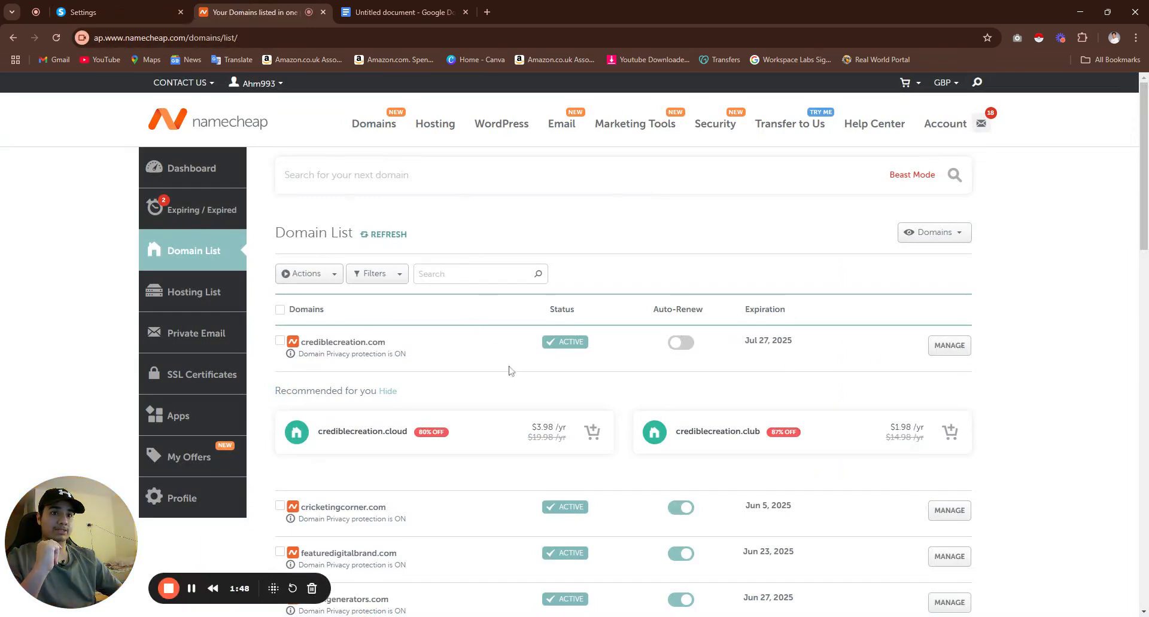
left_click(949, 345)
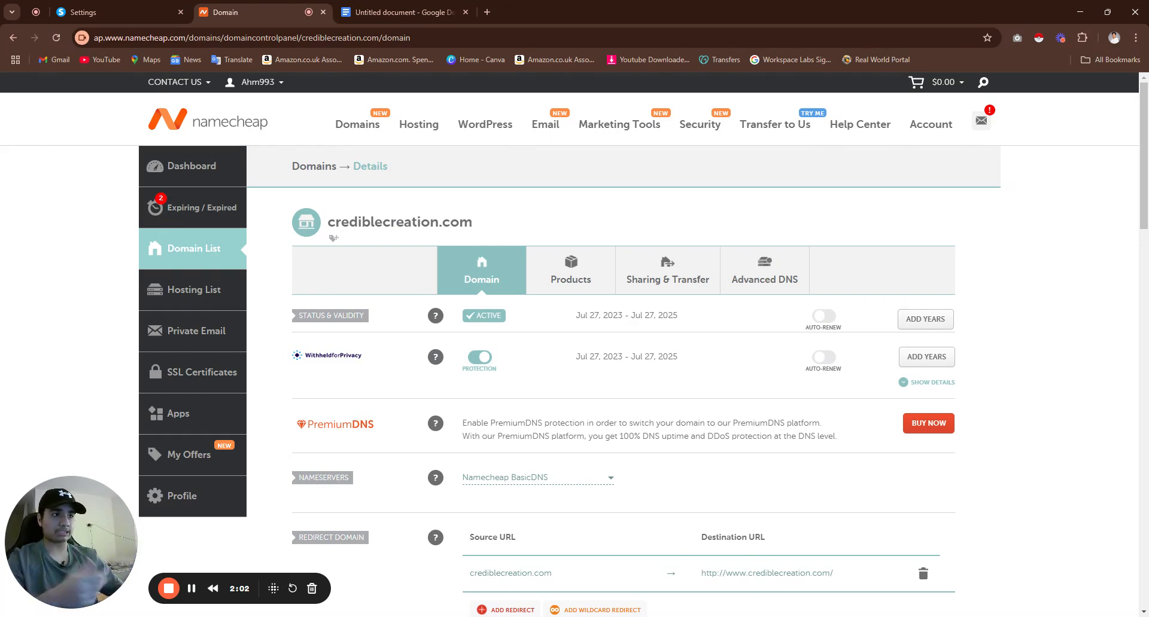
left_click(778, 267)
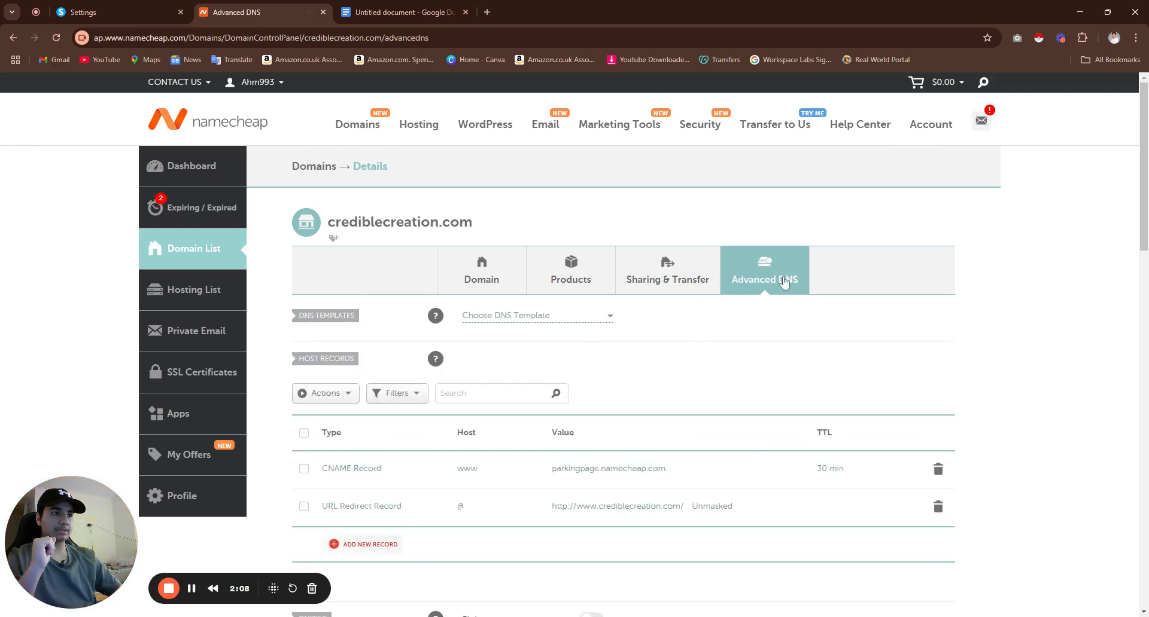
- Add a new host record of type CNAME for crediblecreation.com
scroll(584, 395, "down", 2)
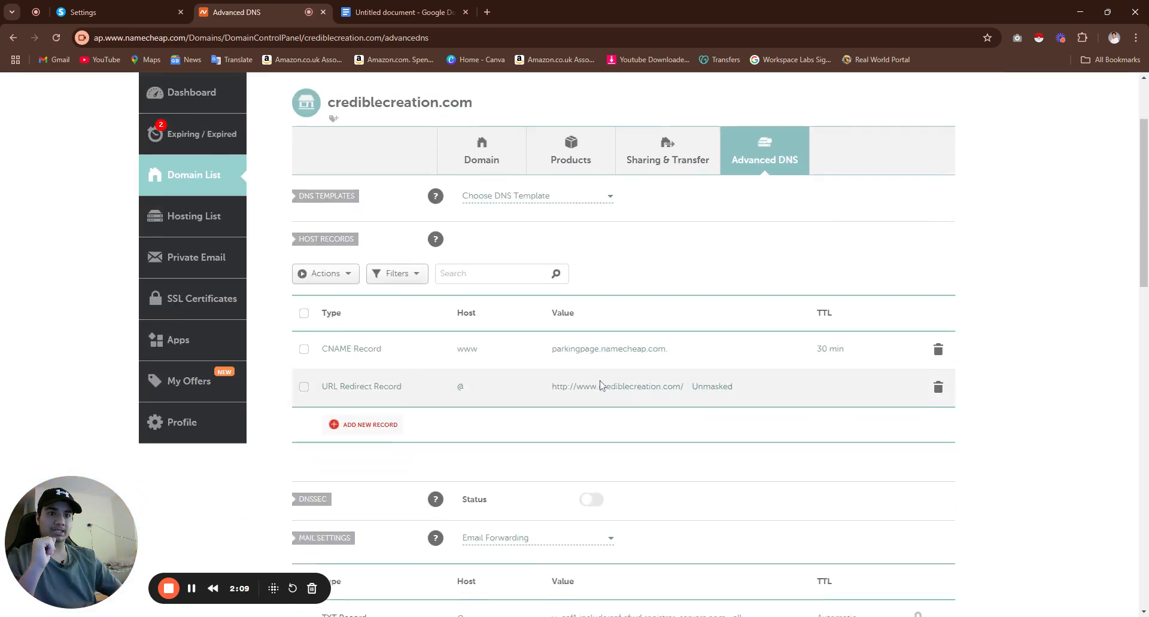
left_click(353, 426)
scroll(354, 430, "down", 3)
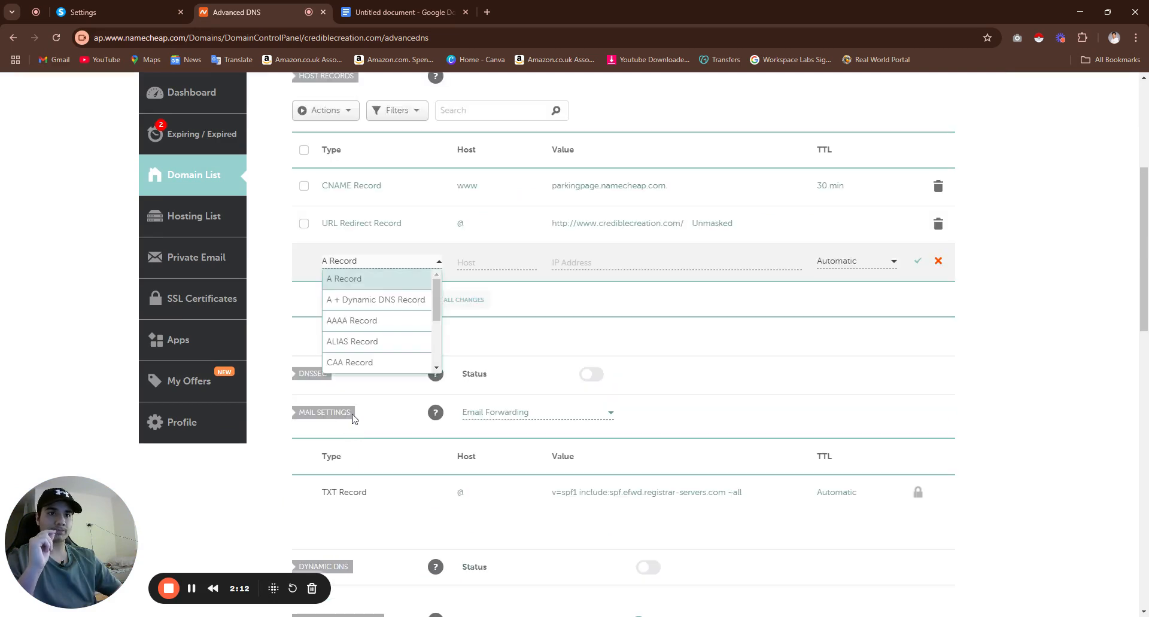
scroll(371, 320, "down", 1)
left_click(364, 324)
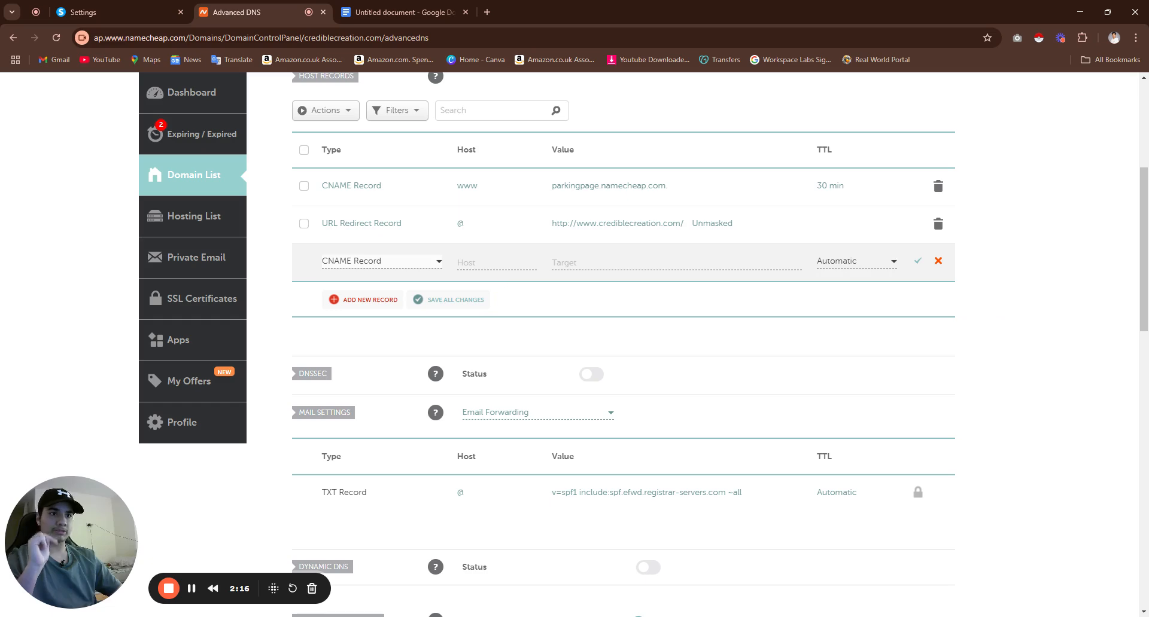
left_click(473, 263)
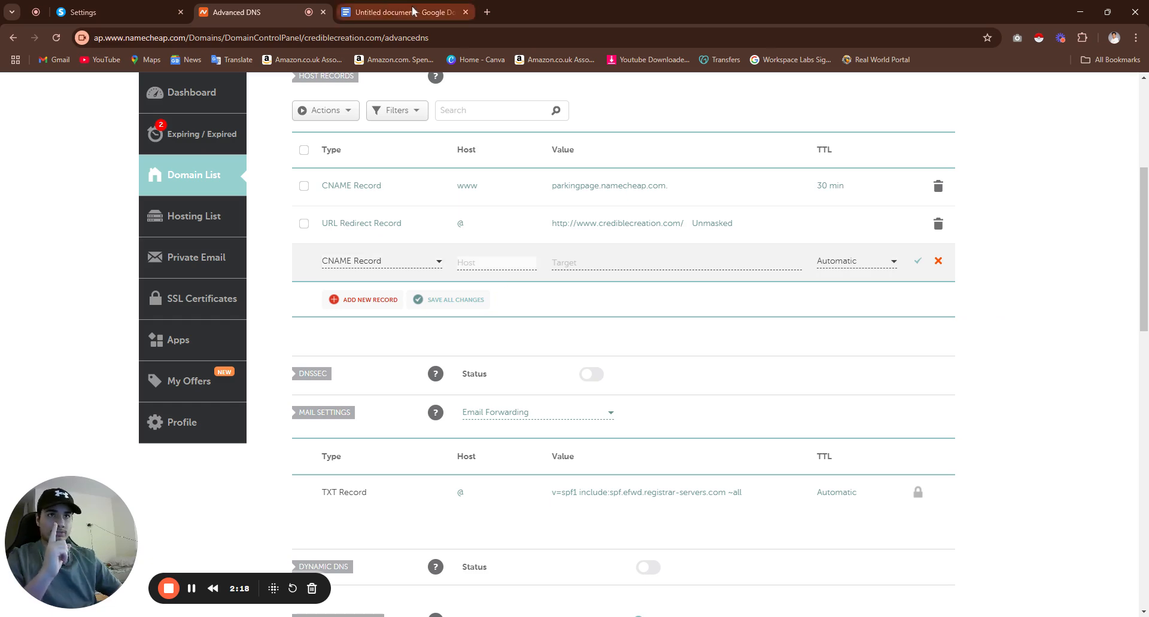
- Copy www from the first entry of systeme.io's DNS configuration into the host of Namecheap's new CNAME record
left_click(113, 12)
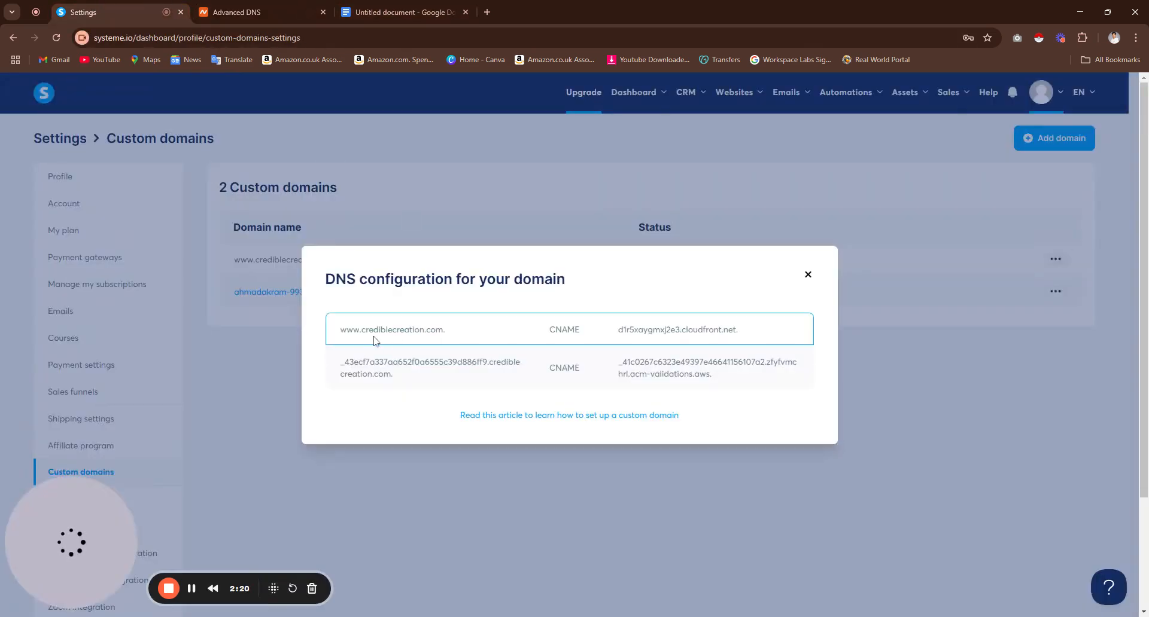
double_click(349, 329)
key("ctrl+c")
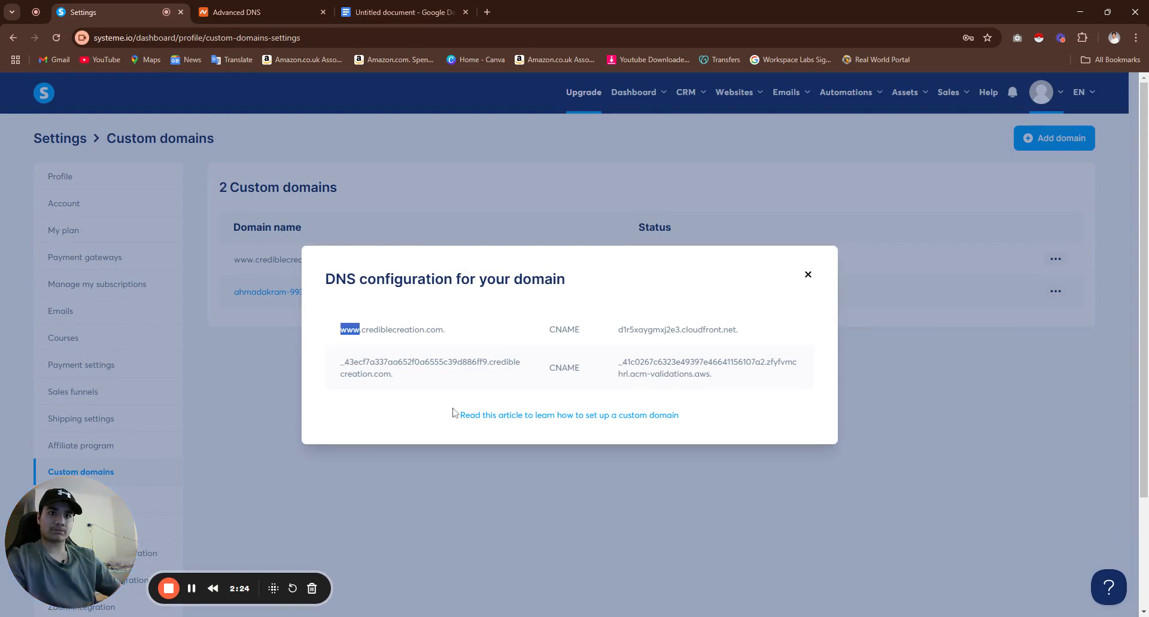
left_click_drag(458, 330, 317, 342)
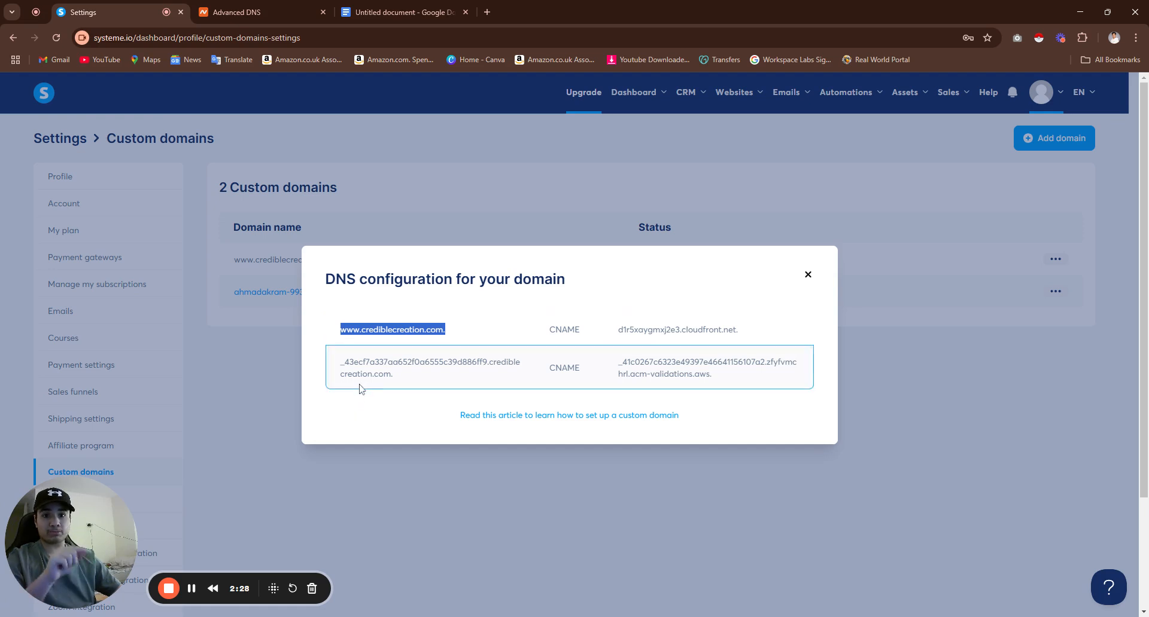
left_click(371, 336)
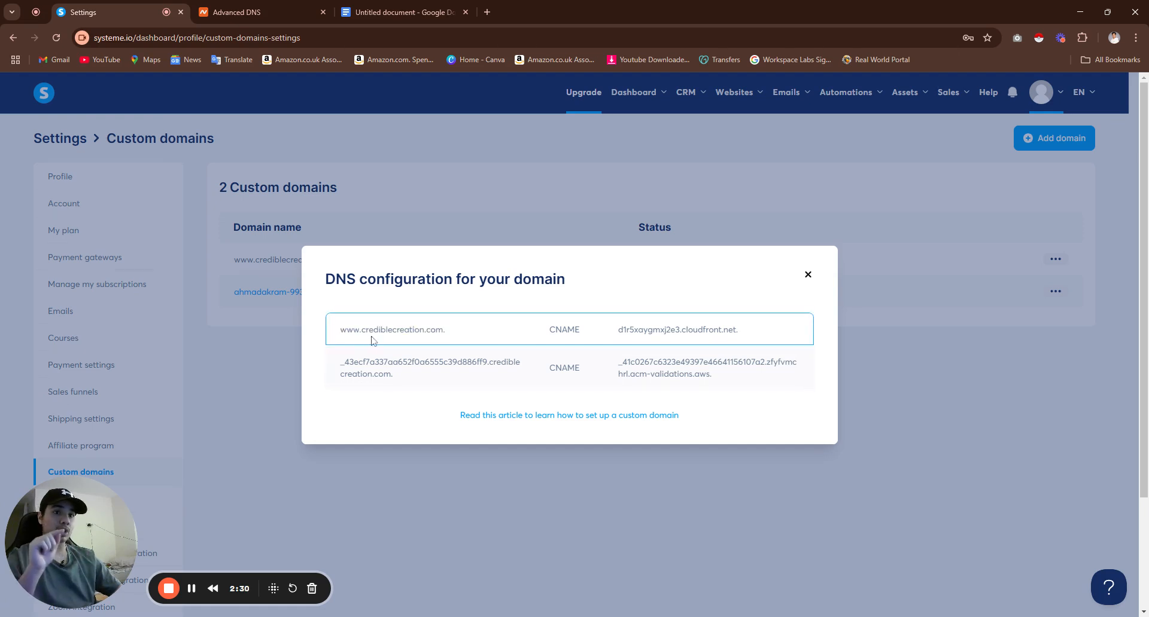
left_click_drag(361, 330, 347, 330)
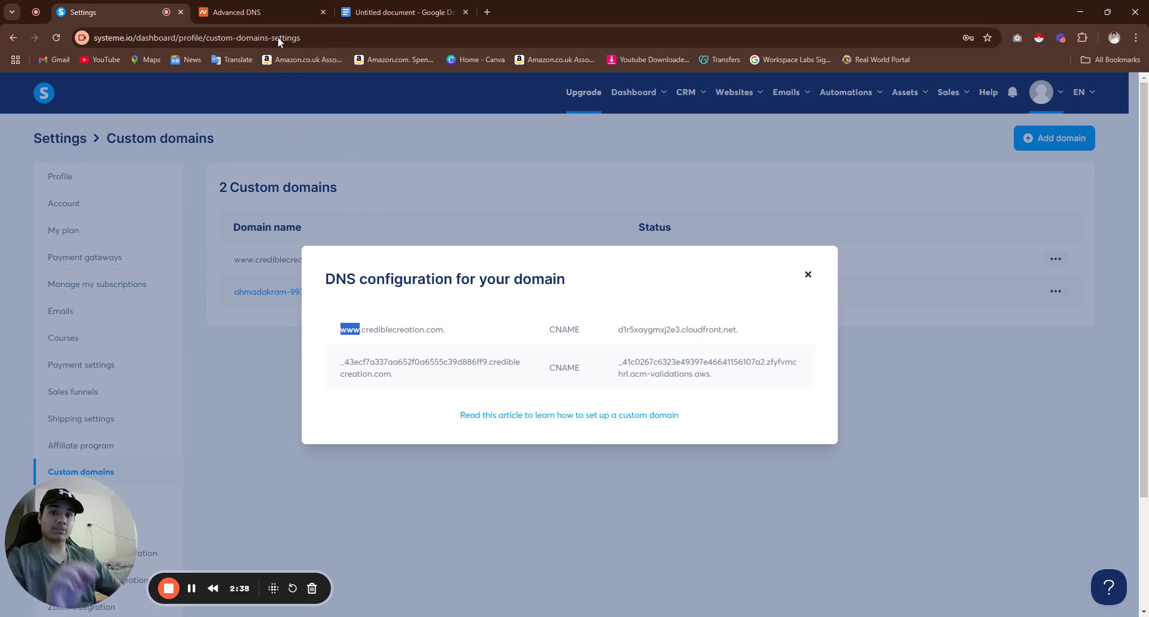
left_click(278, 12)
key("ctrl+v")
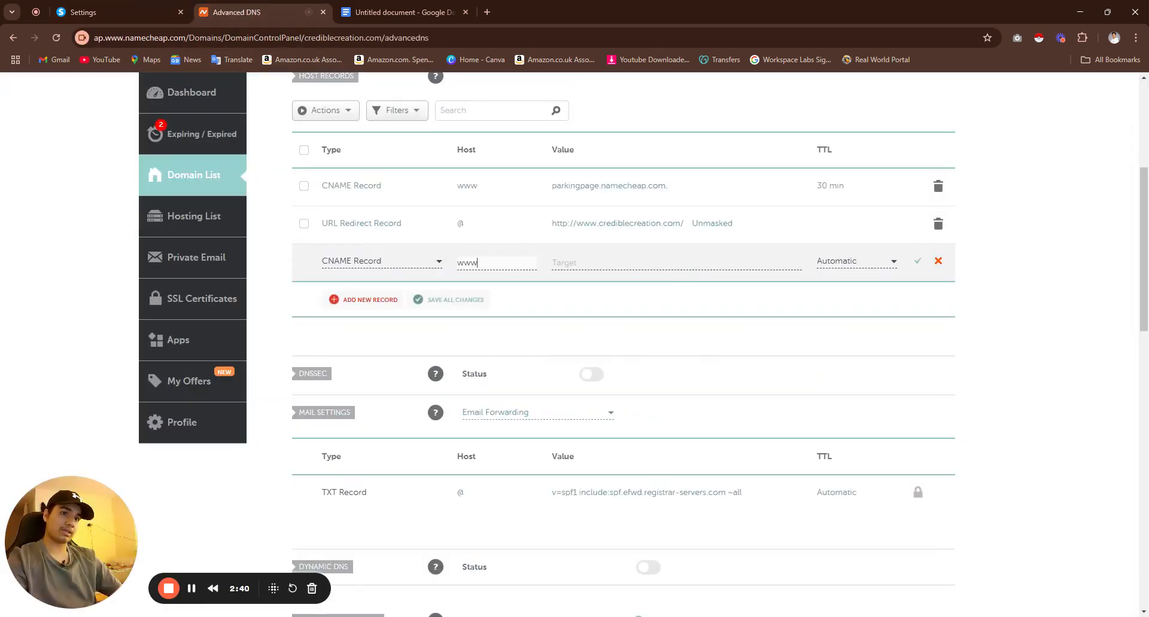
- Copy the target d1r5xaygmxj2e3.cloudfront.net. from systeme.io into the www CNAME record in Namecheap and save the record
left_click(117, 7)
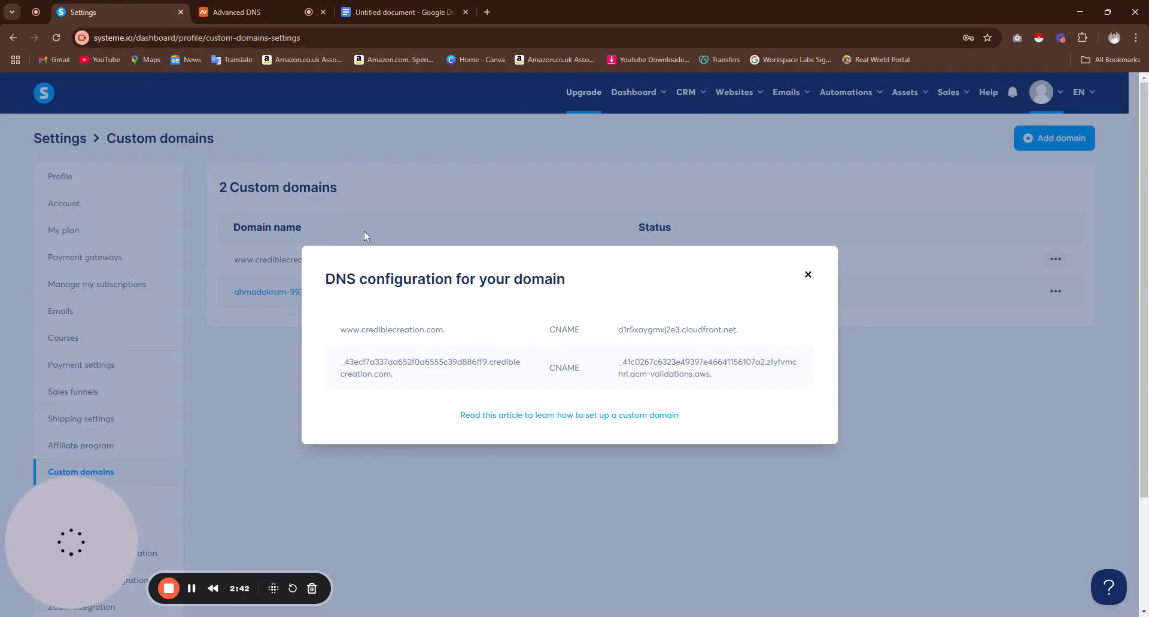
left_click_drag(618, 330, 756, 337)
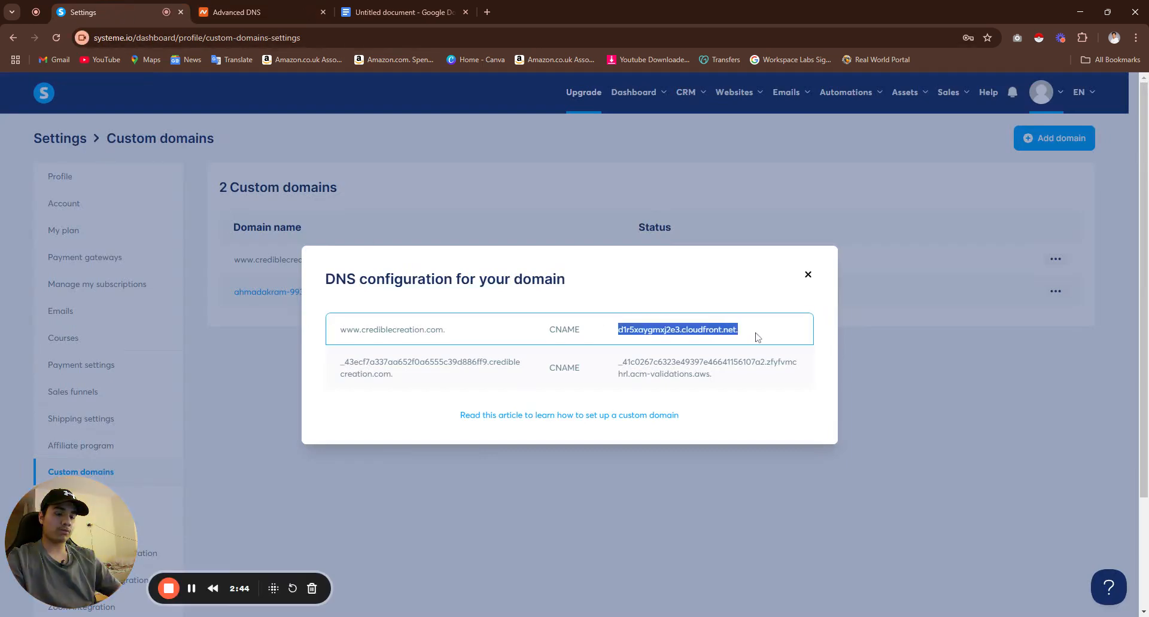
key("ctrl+c")
left_click(257, 12)
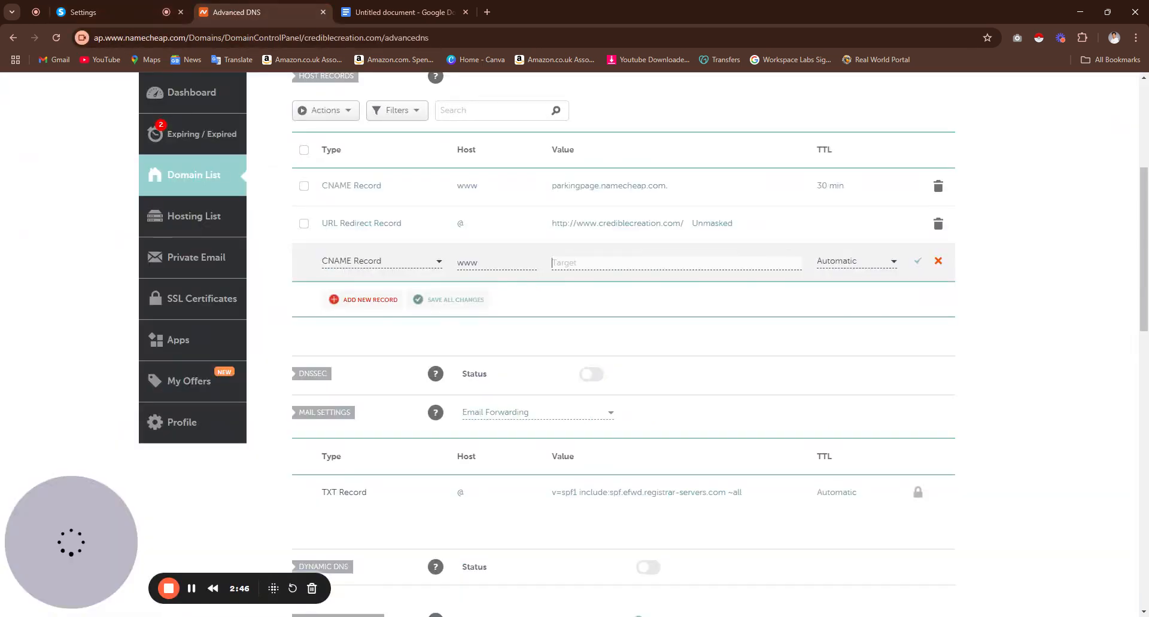
key("ctrl+v")
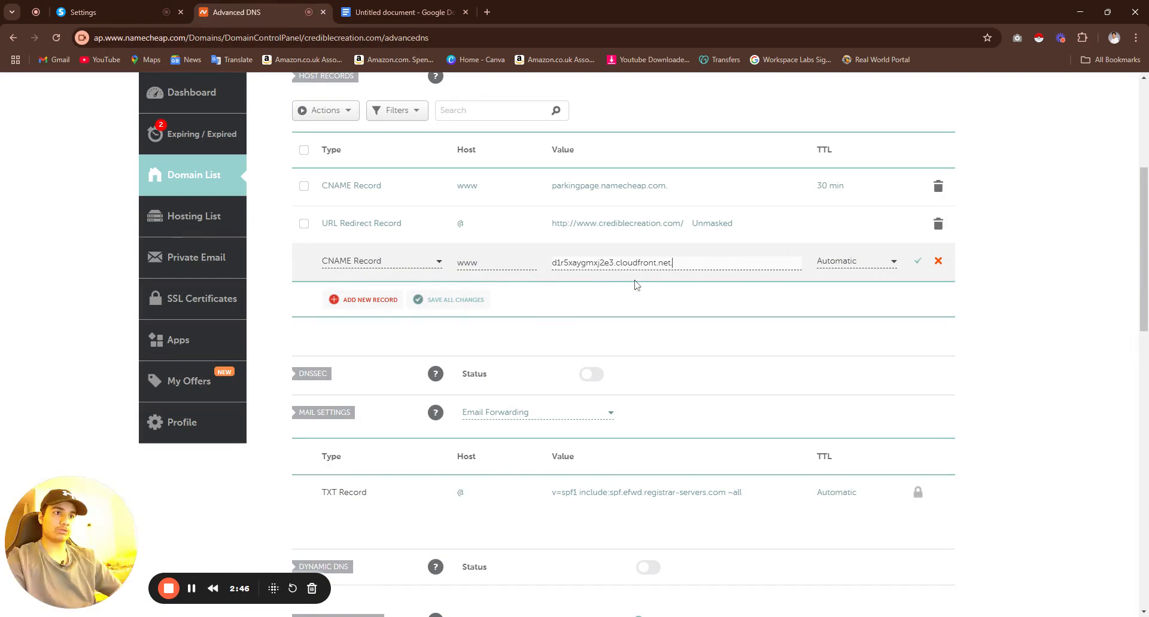
left_click(917, 263)
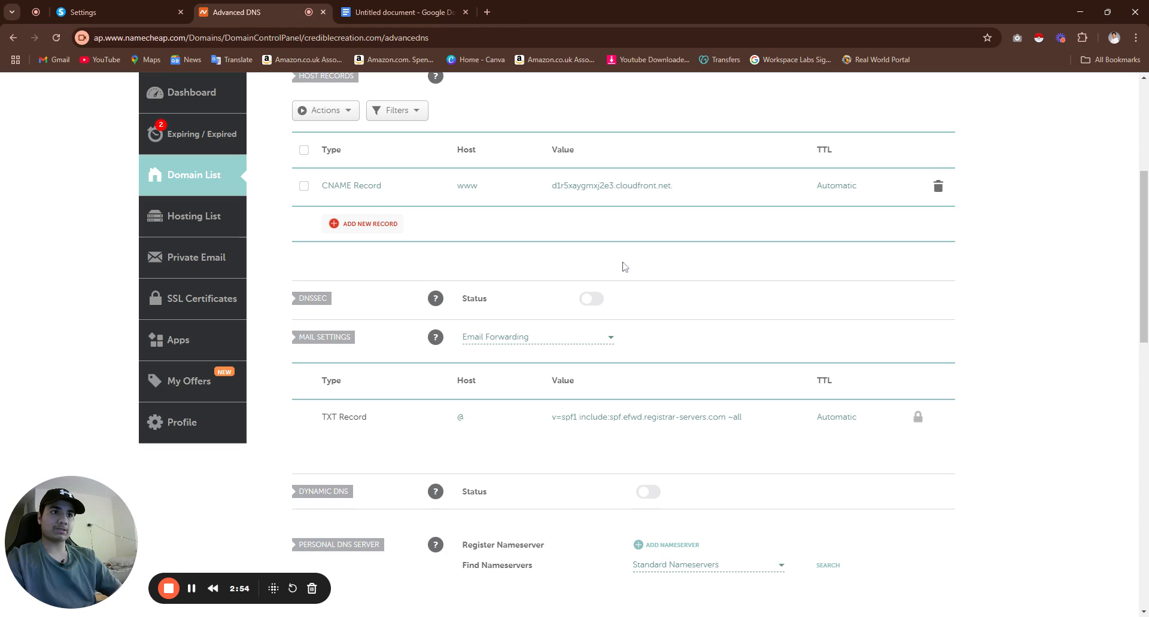
- Add a second host record of type CNAME for crediblecreation.com
left_click(379, 233)
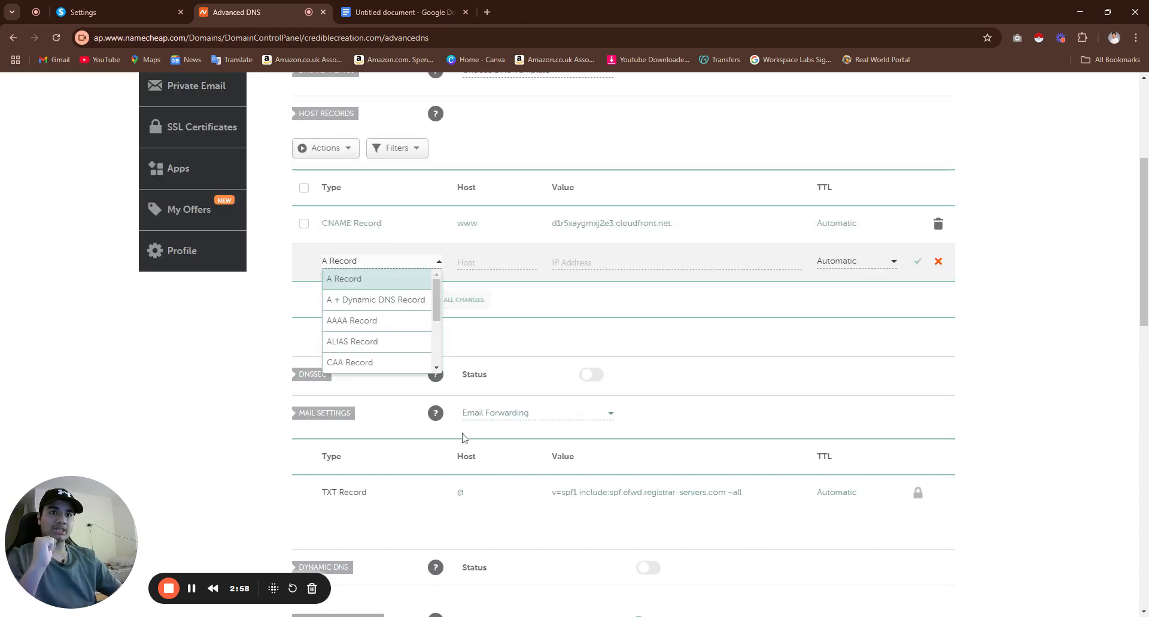
scroll(394, 332, "down", 3)
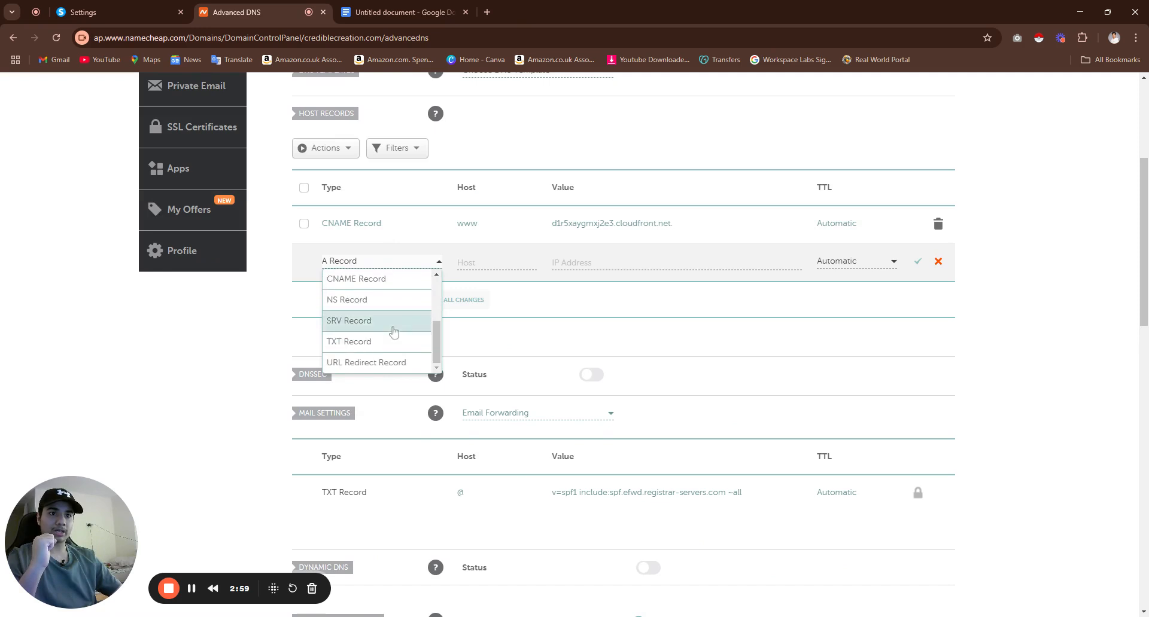
left_click(377, 282)
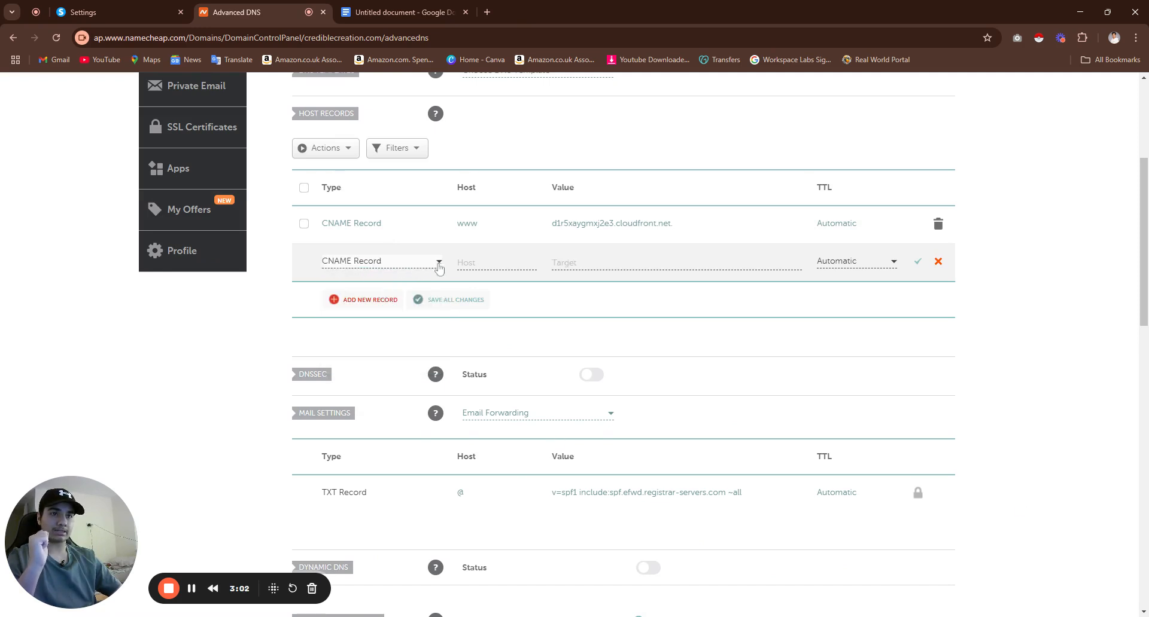
left_click(460, 264)
- Copy the second DNS entry's host from systeme.io, without the domain part, into the new CNAME record's host in Namecheap
left_click(84, 12)
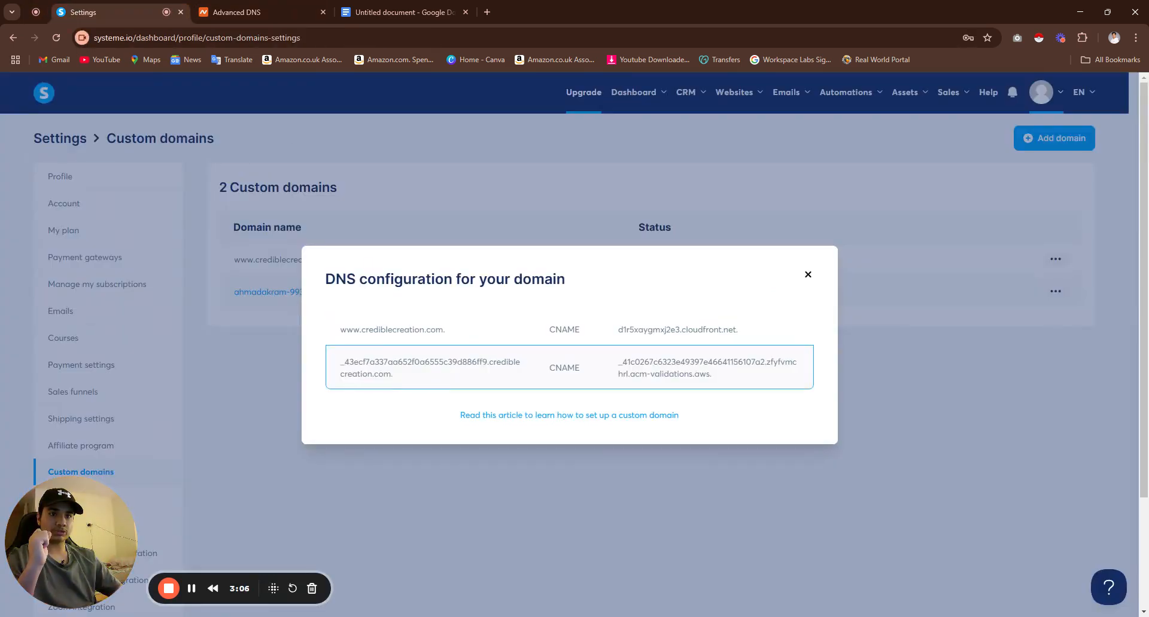
left_click_drag(340, 362, 489, 362)
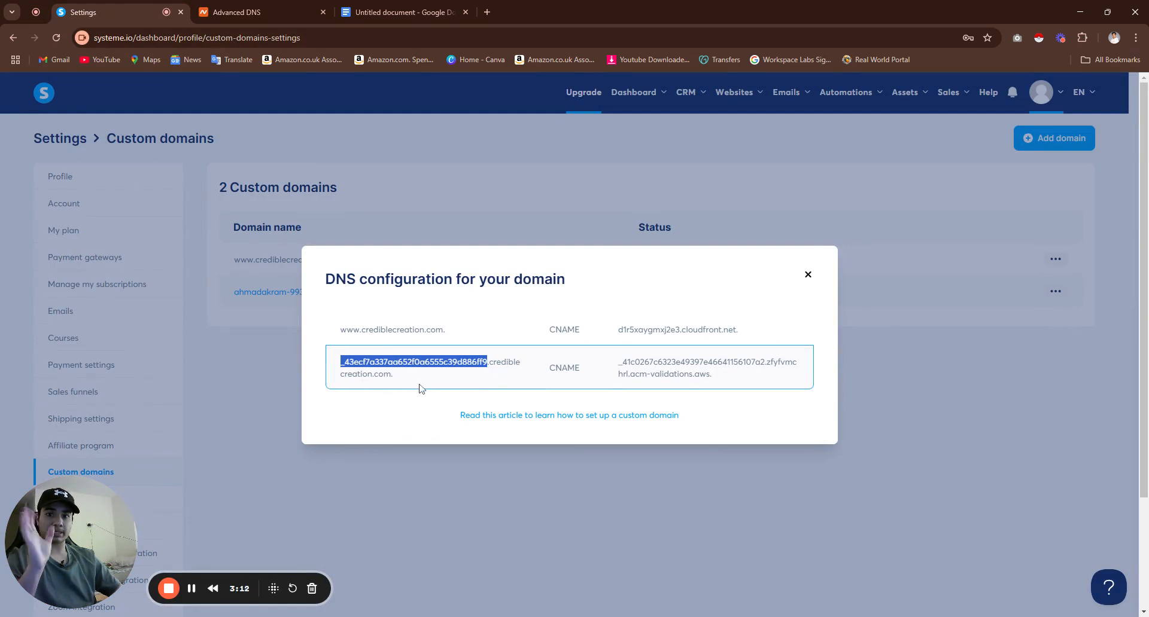
left_click(251, 12)
key("ctrl+v")
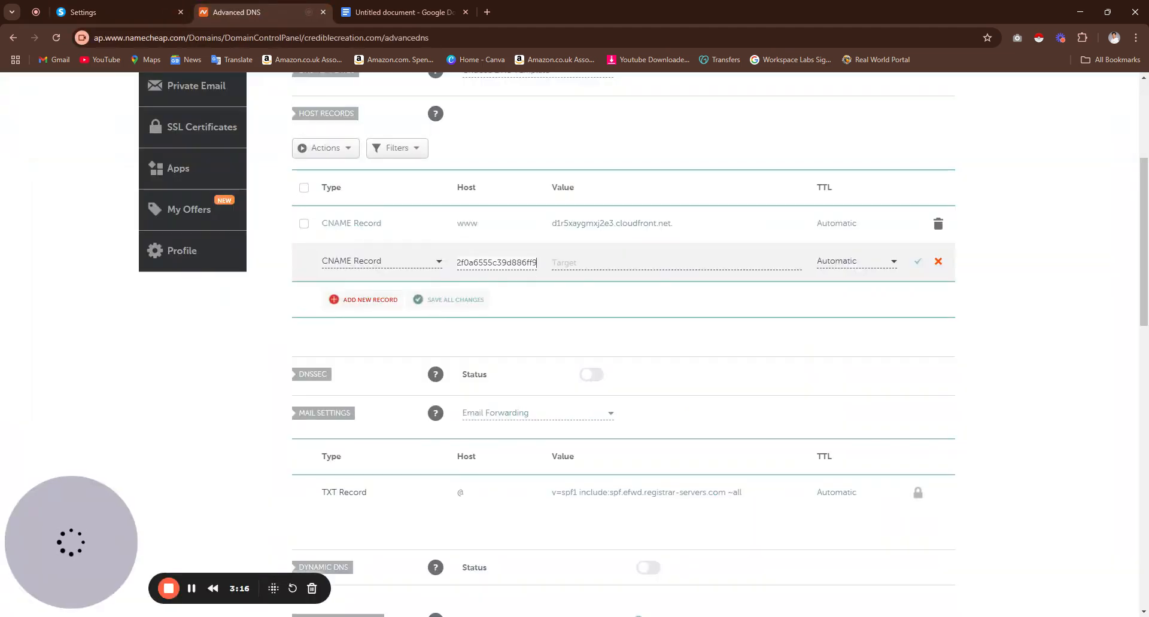
- Copy the second DNS entry's acm-validations.aws target from systeme.io into the second CNAME record's value in Namecheap and save the record
left_click(108, 12)
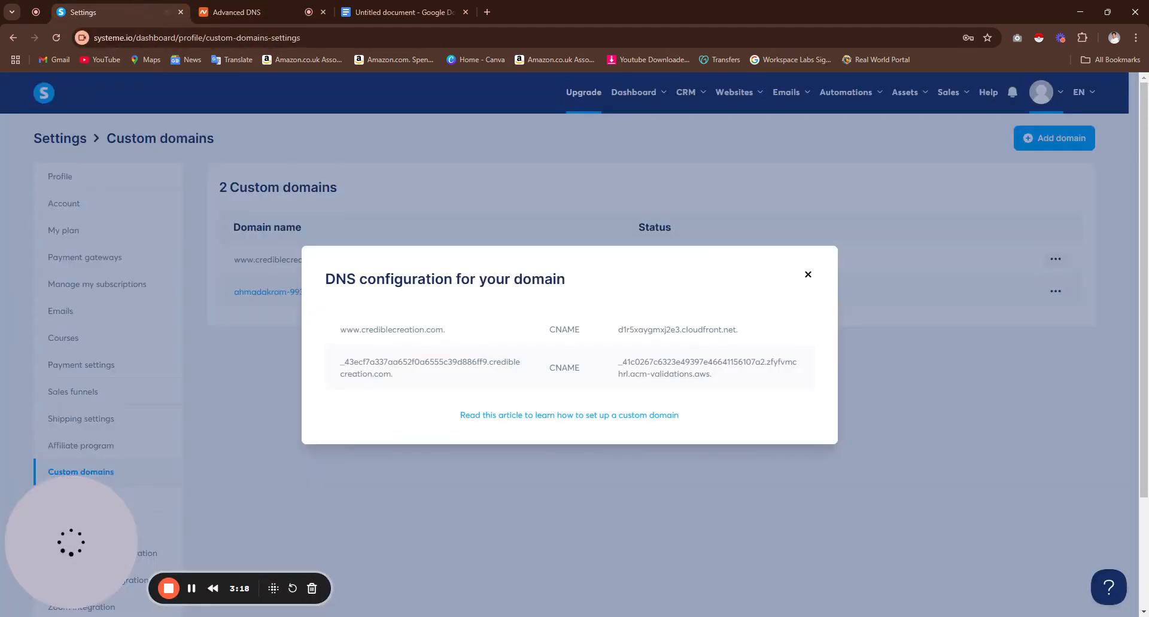
left_click_drag(713, 375, 615, 359)
key("ctrl+c")
left_click(236, 12)
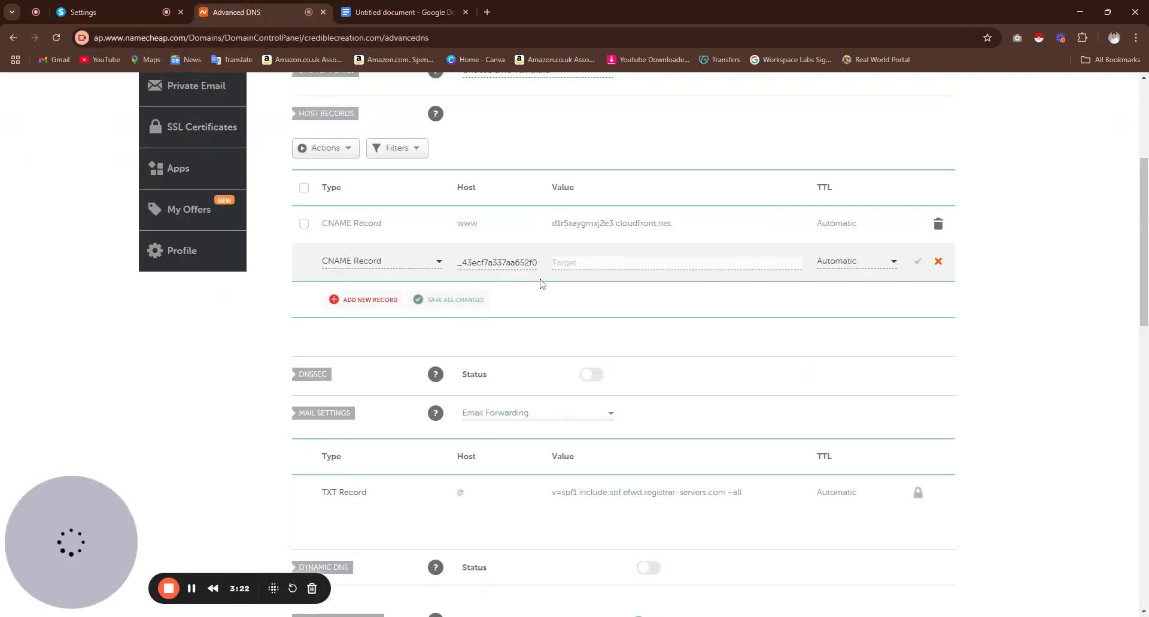
left_click(604, 272)
key("ctrl+v")
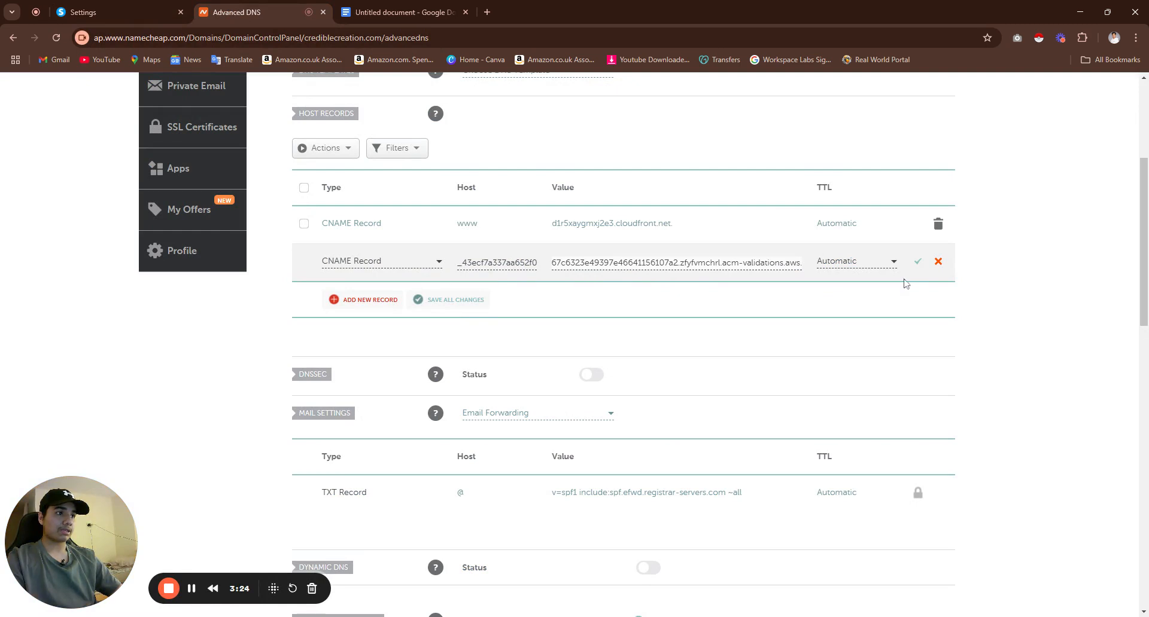
left_click(917, 267)
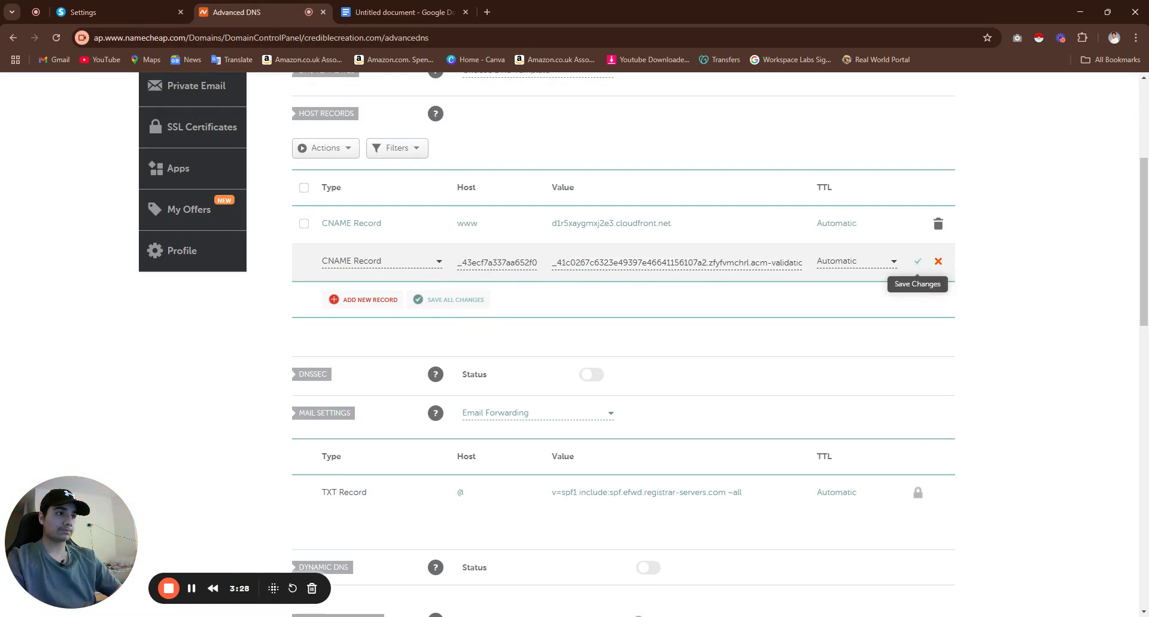
left_click(917, 263)
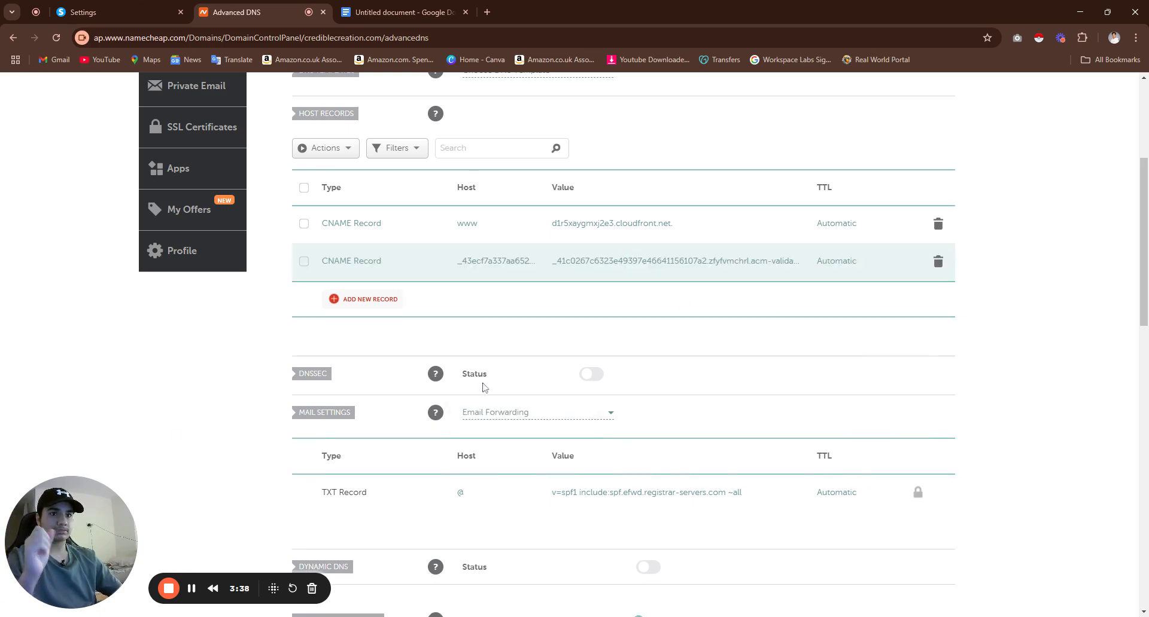
left_click(173, 12)
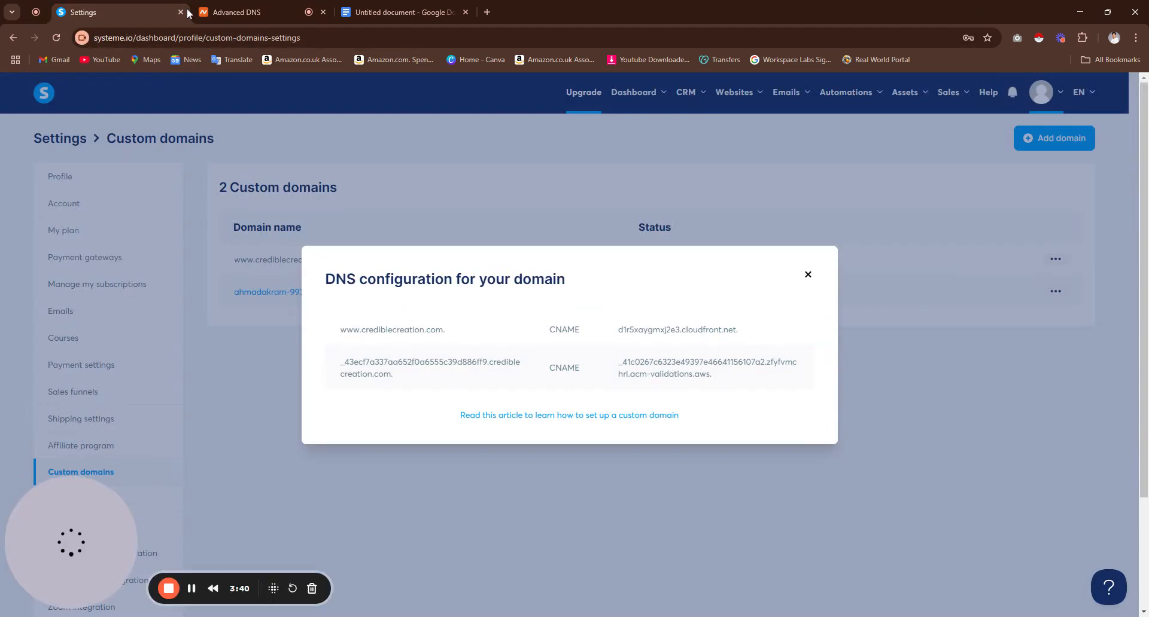
left_click(805, 275)
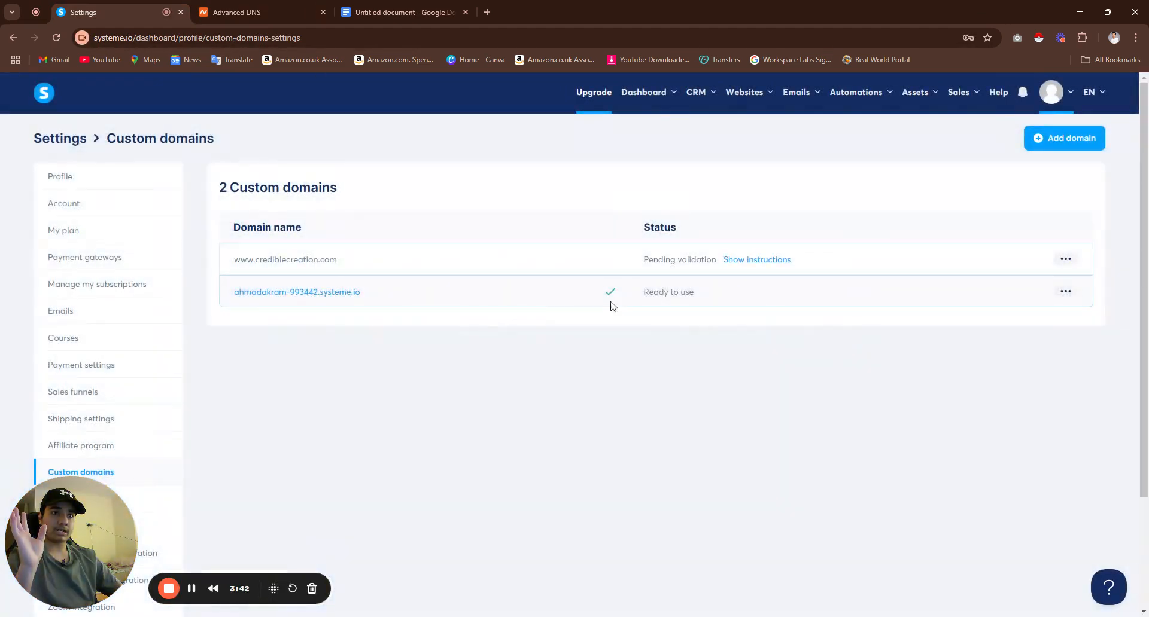
left_click_drag(643, 259, 712, 260)
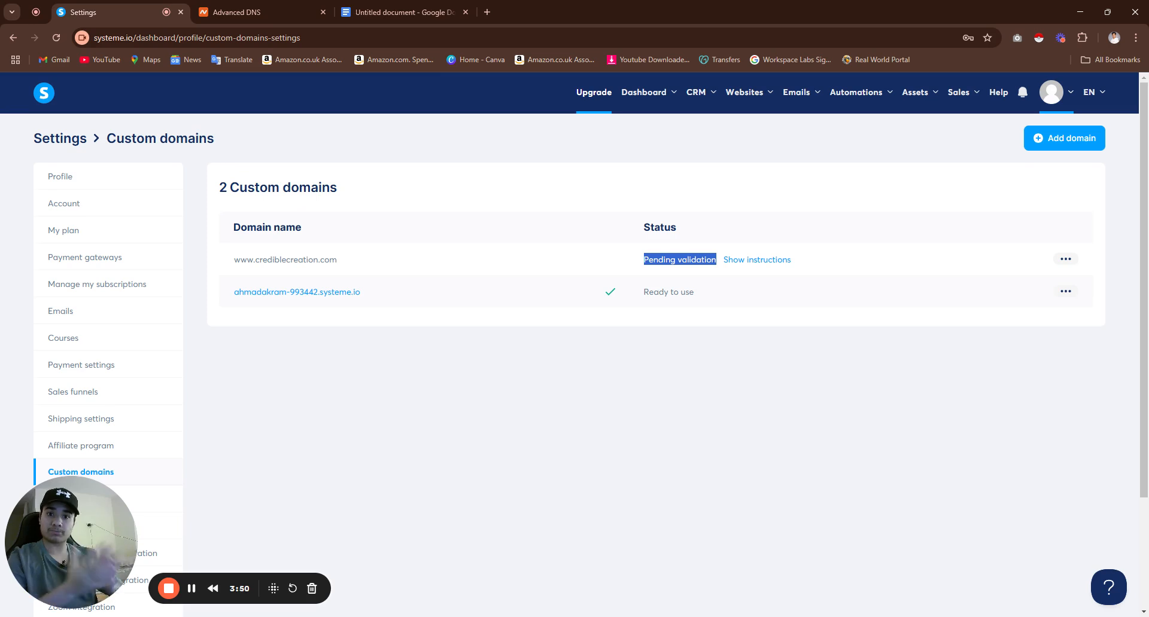
left_click(524, 459)
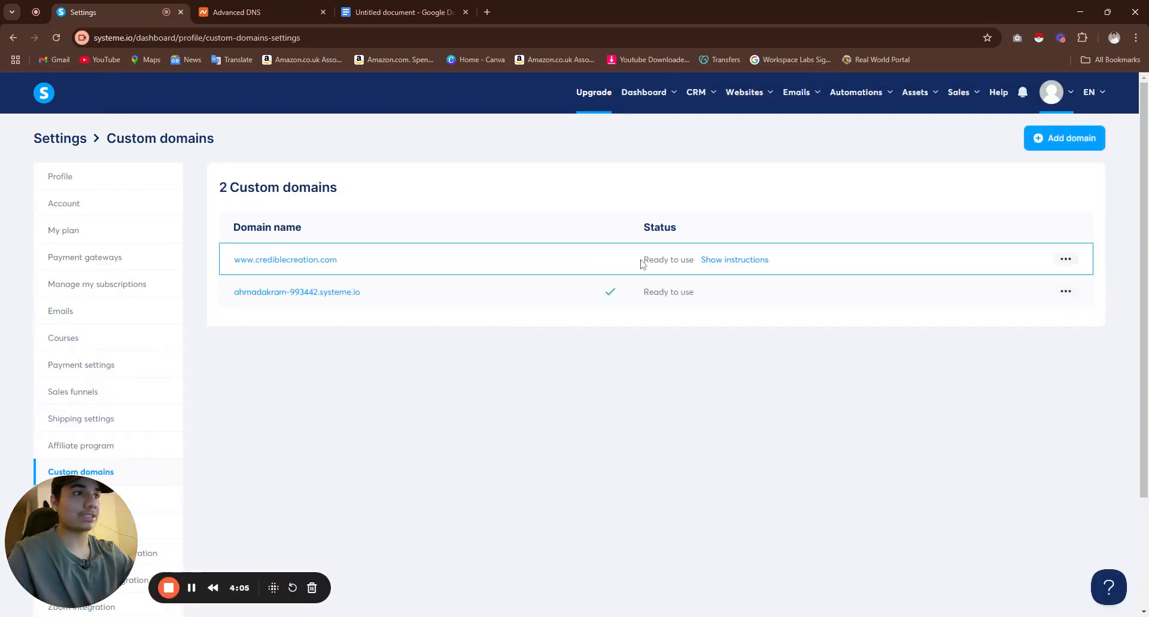
left_click_drag(640, 263, 792, 271)
left_click(724, 418)
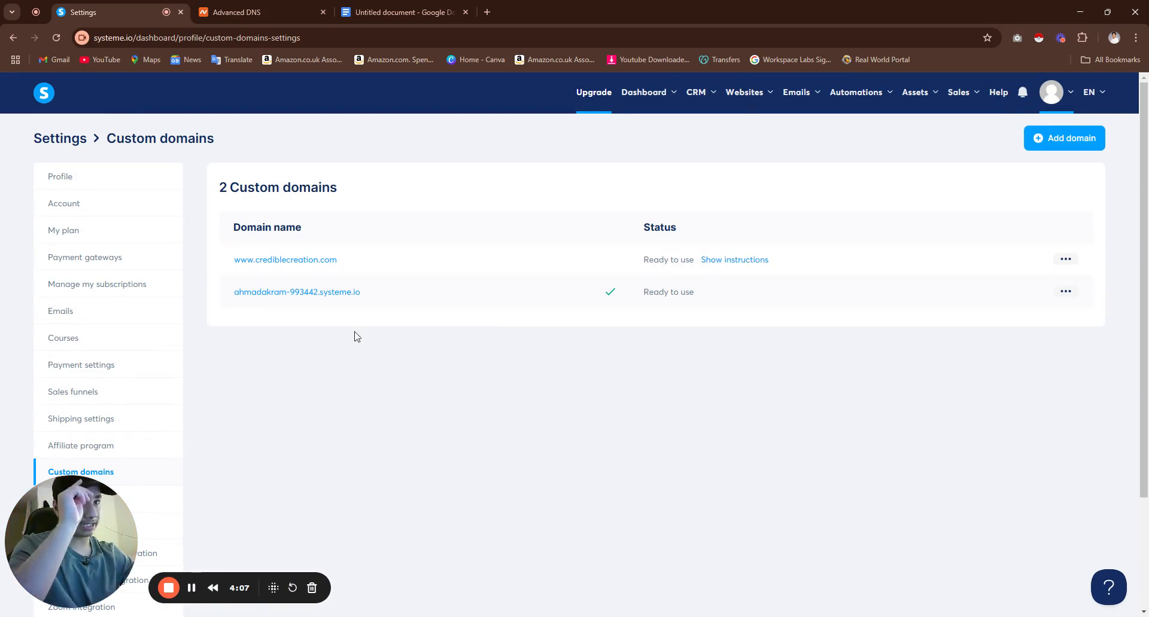